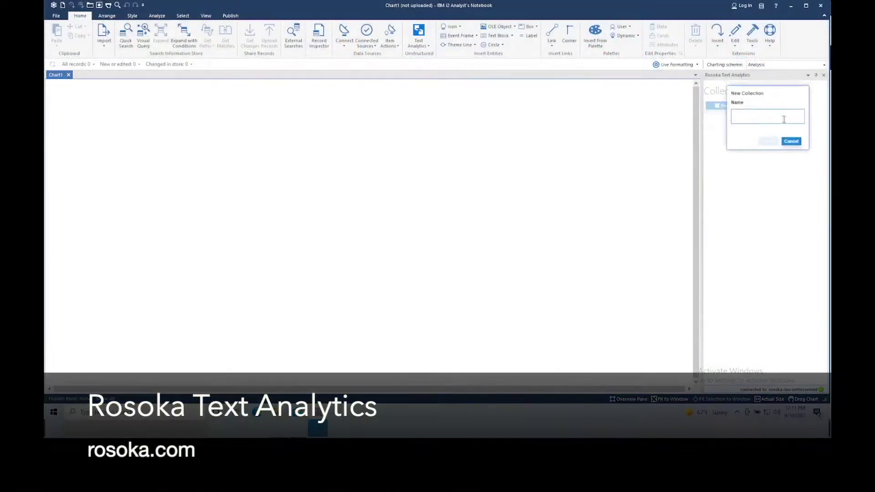
Create the 'Drug Trafficking' collection from the source documents folder and start processing it
type("Drug Trafficking")
left_click(770, 141)
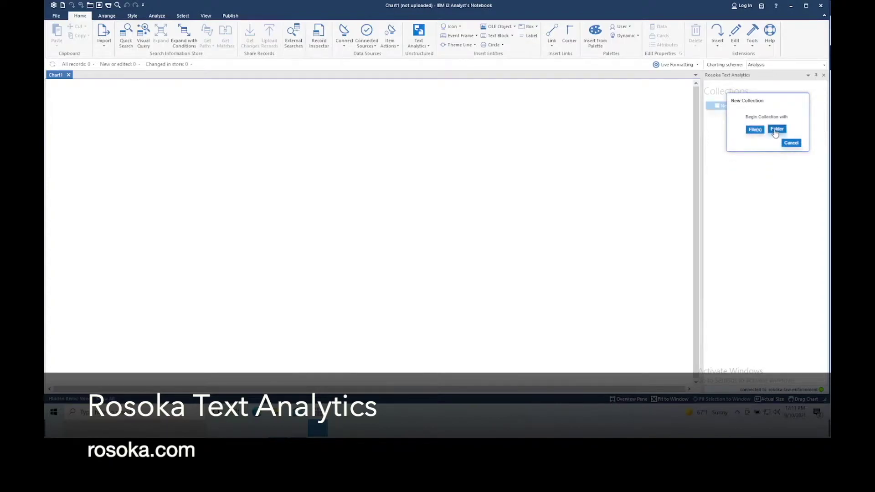
left_click(440, 117)
left_click(424, 253)
left_click(624, 291)
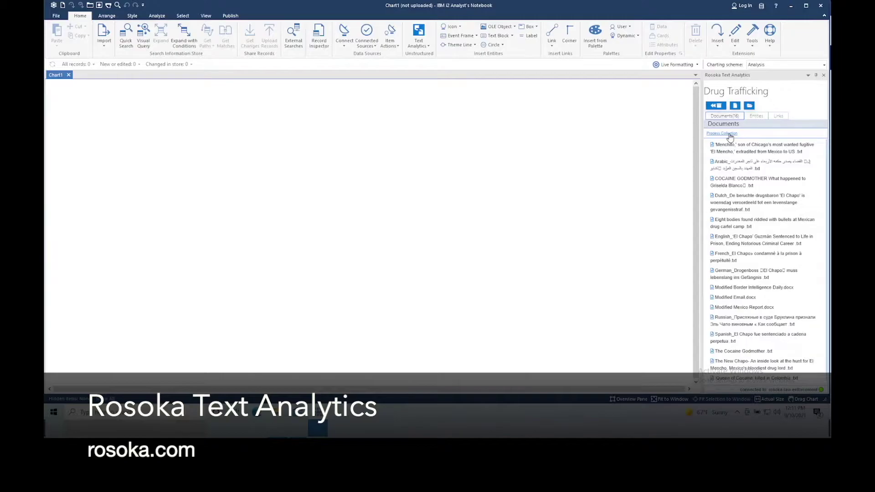
left_click(730, 133)
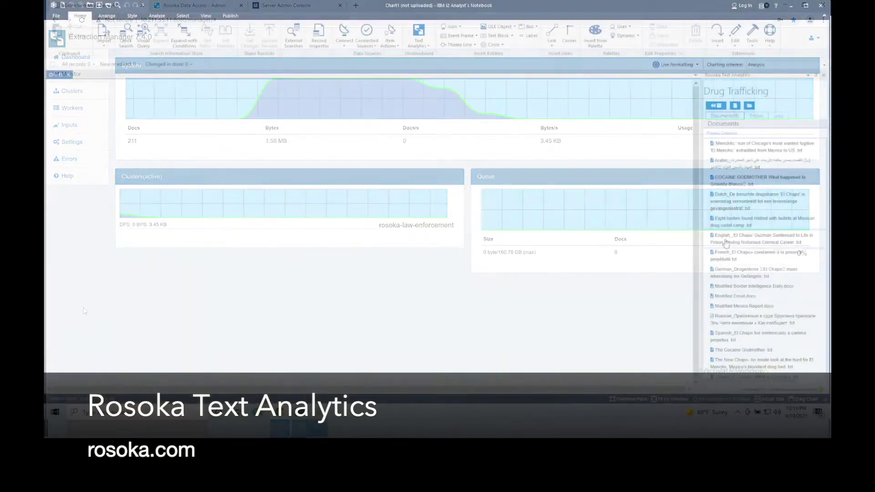
double_click(726, 243)
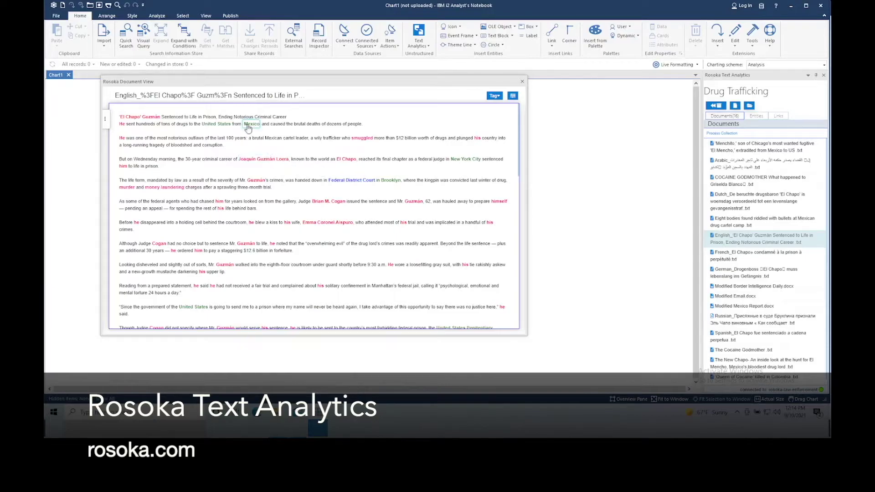
Show el chapo's details, trace his charged_with prison-escape link, and open the entity/link lists
left_click(151, 118)
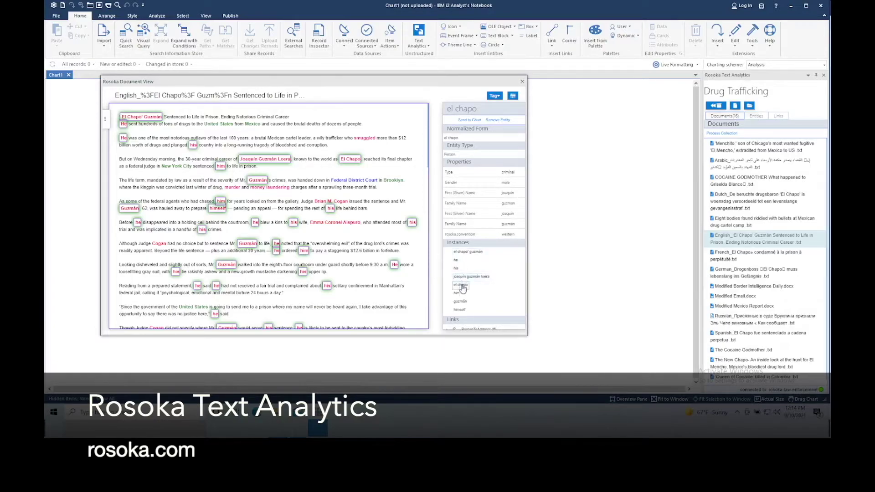
scroll(471, 304, "down", 1)
scroll(472, 305, "down", 2)
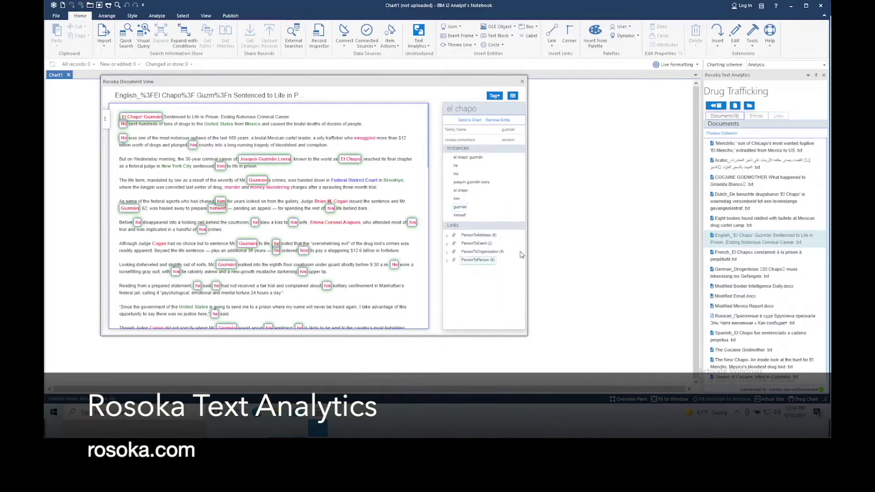
left_click(448, 244)
left_click(467, 260)
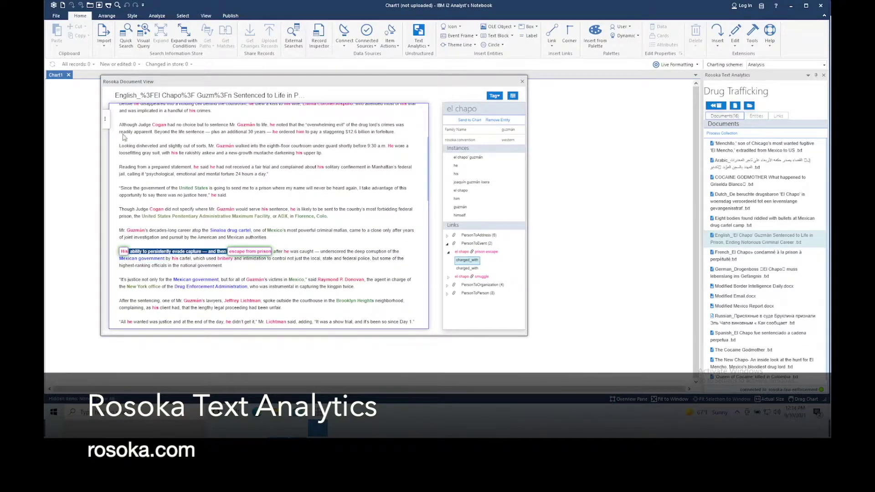
left_click(106, 121)
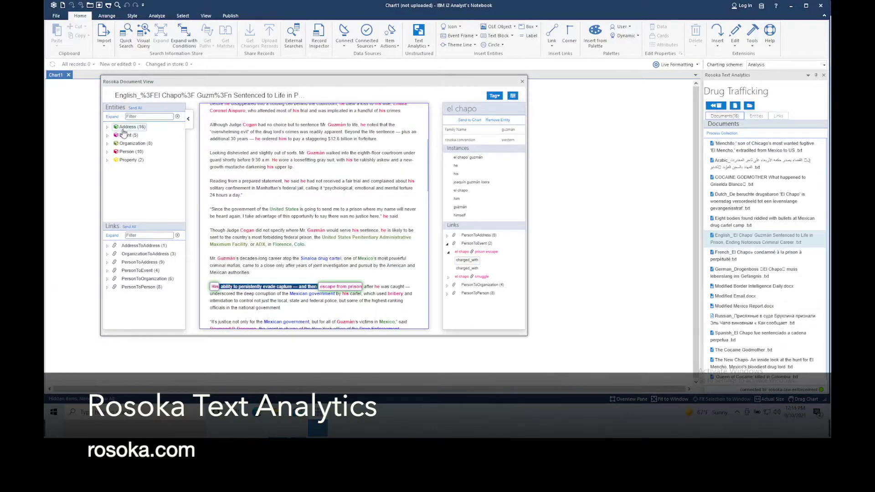
Expand the Person entities and show emma coronel's details and mention
left_click(107, 151)
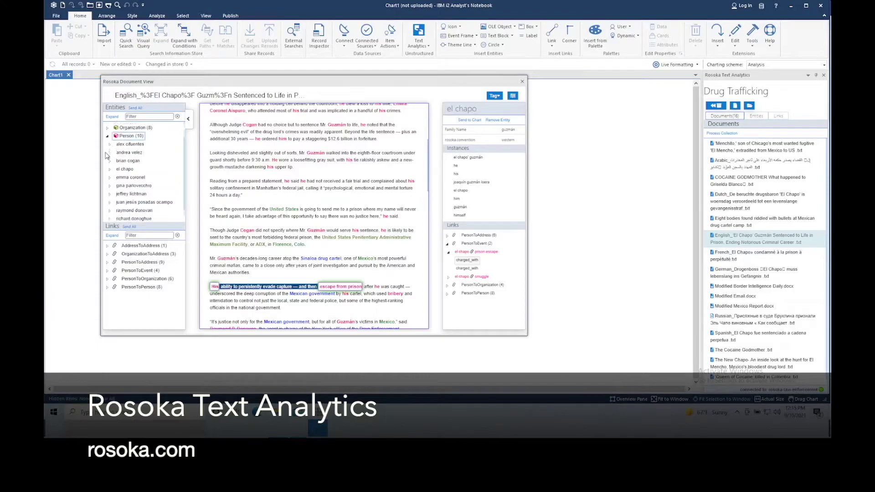
left_click(109, 177)
left_click(130, 174)
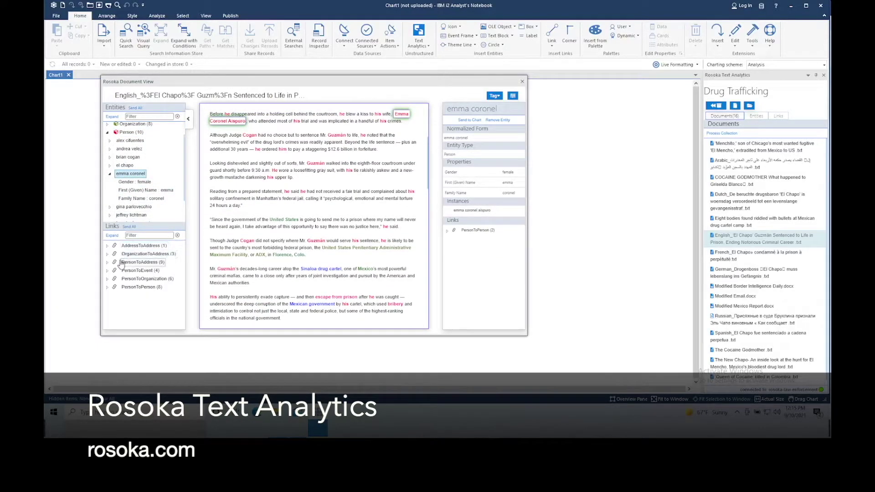
Expand the PersonToOrganization links and inspect the el chapo–hells angels link's actions
left_click(108, 279)
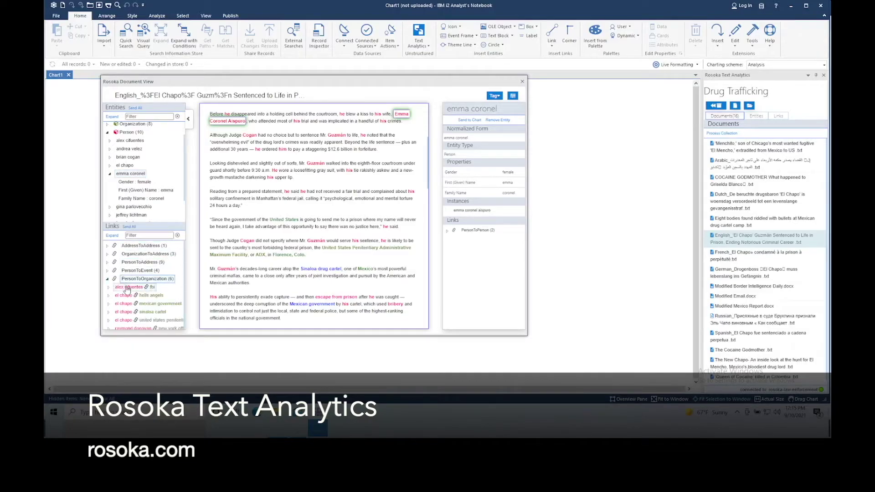
left_click(108, 295)
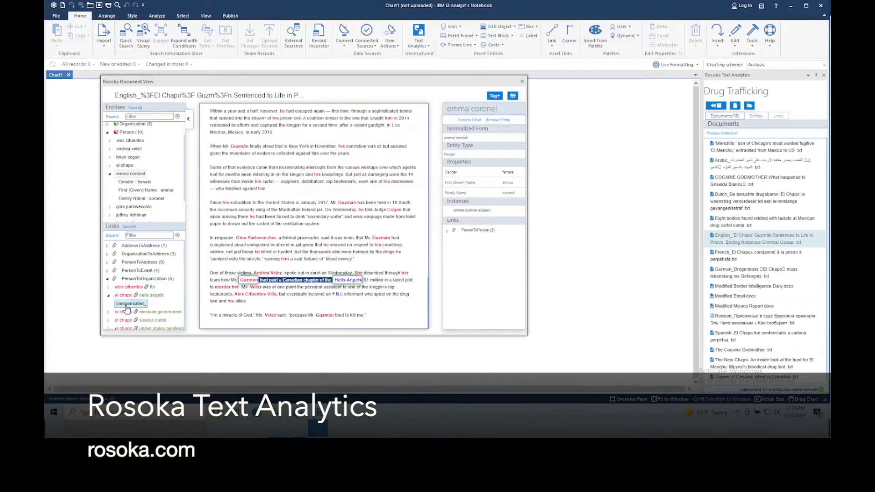
right_click(159, 295)
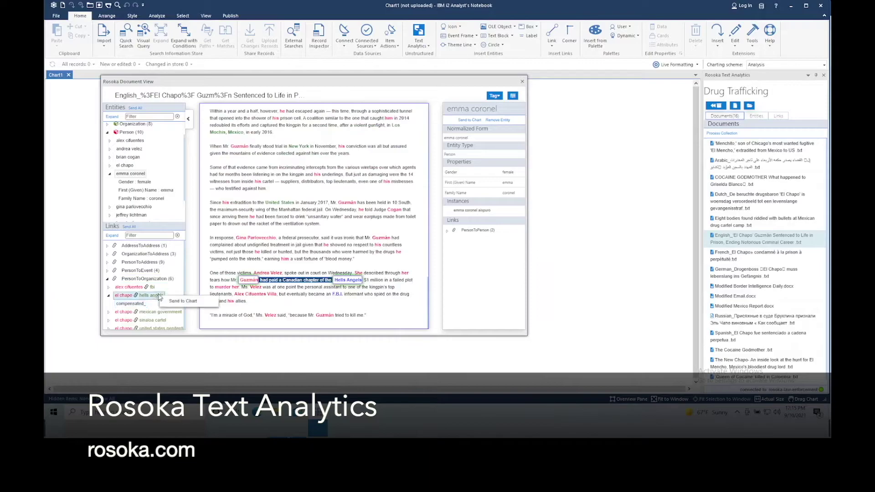
left_click(157, 233)
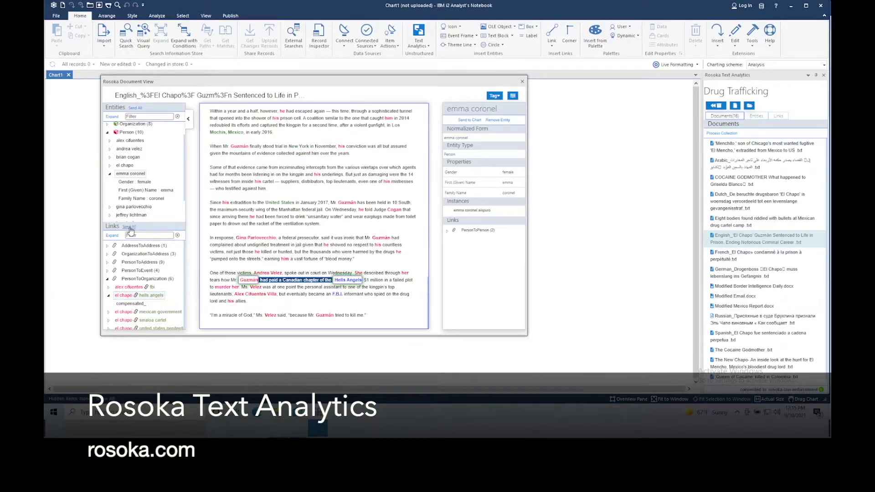
right_click(143, 177)
left_click(159, 182)
left_click(150, 126)
right_click(149, 128)
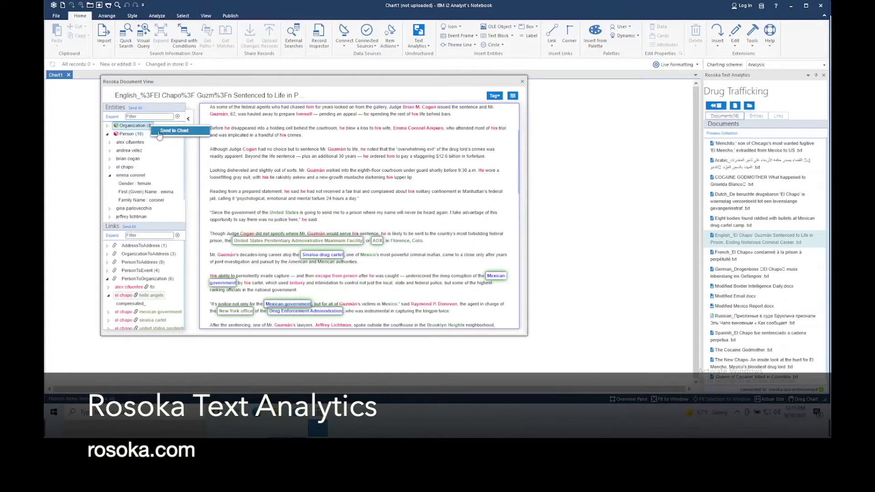
left_click(164, 131)
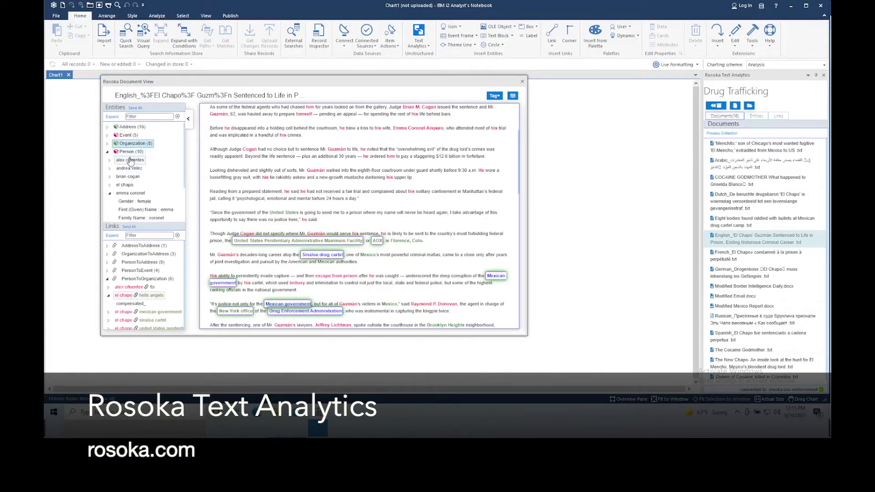
Send El Chapo to the chart as person joaquín guzmán and bring up its actions
left_click(244, 115)
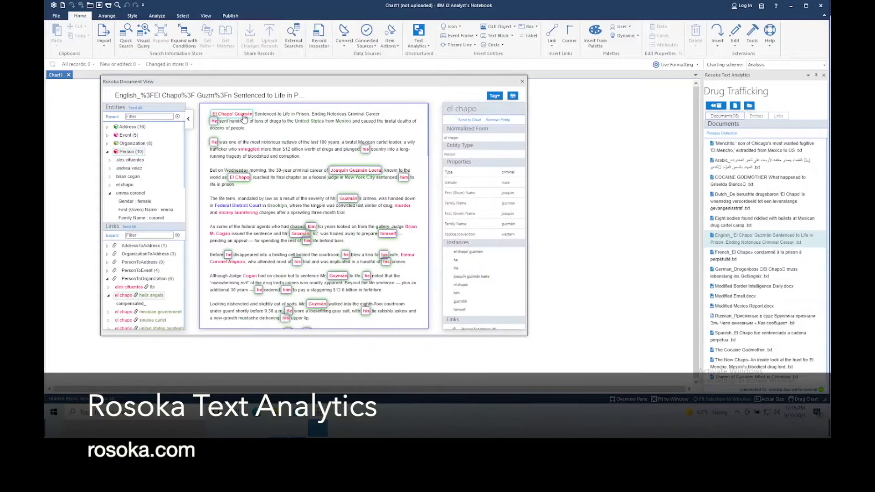
left_click(466, 120)
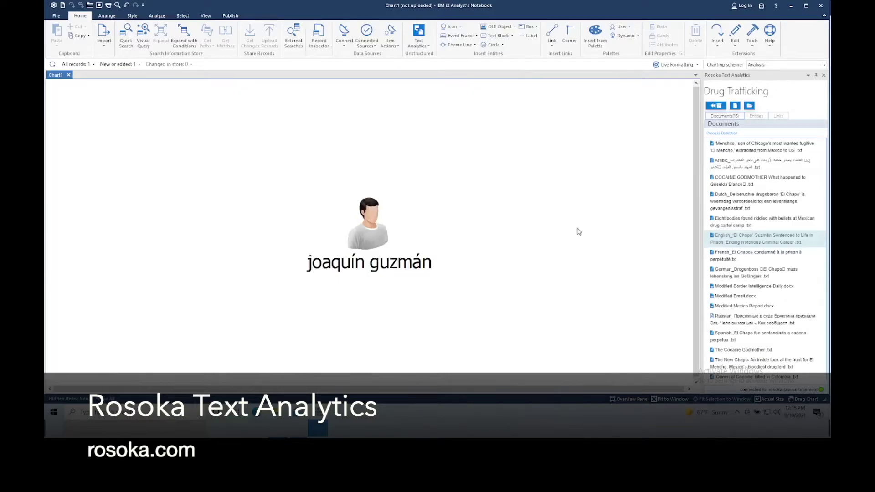
left_click(371, 228)
right_click(372, 229)
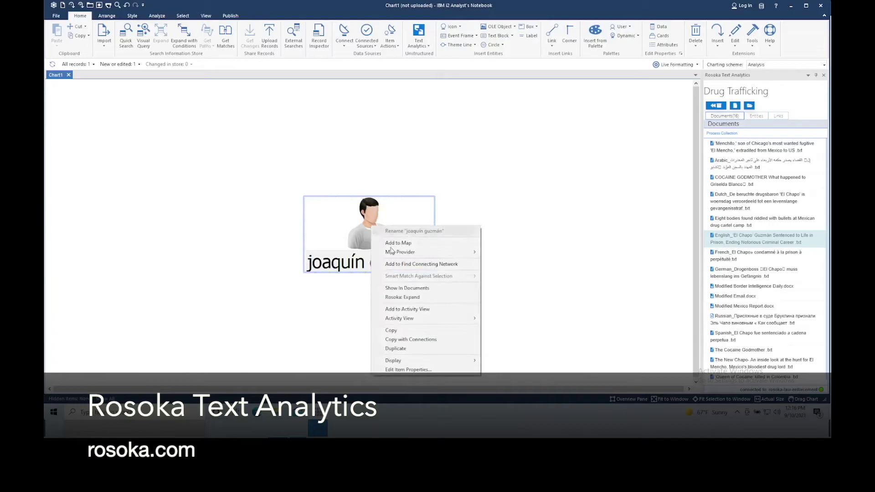
List the documents mentioning joaquín guzmán and browse through them to the Arabic-language article
left_click(400, 288)
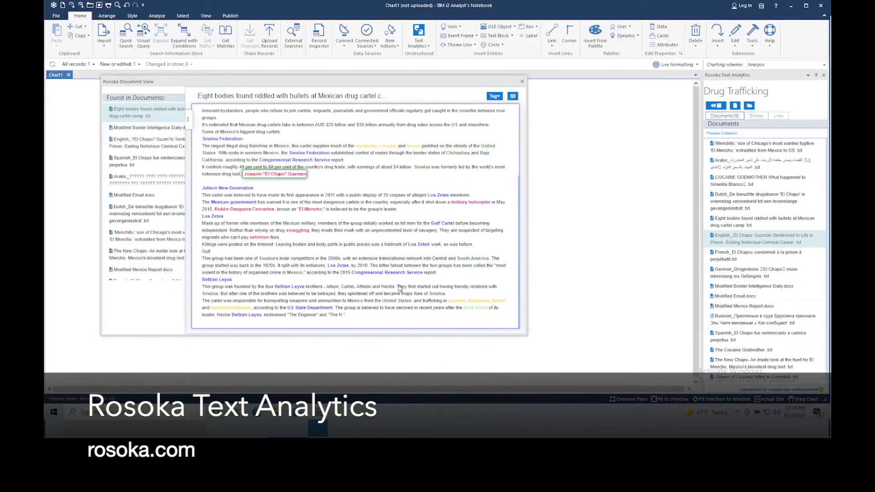
left_click(167, 132)
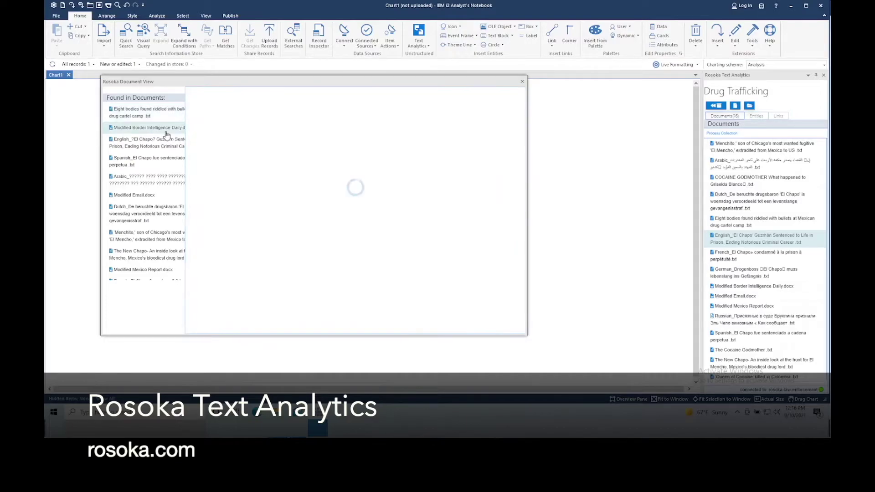
left_click(167, 142)
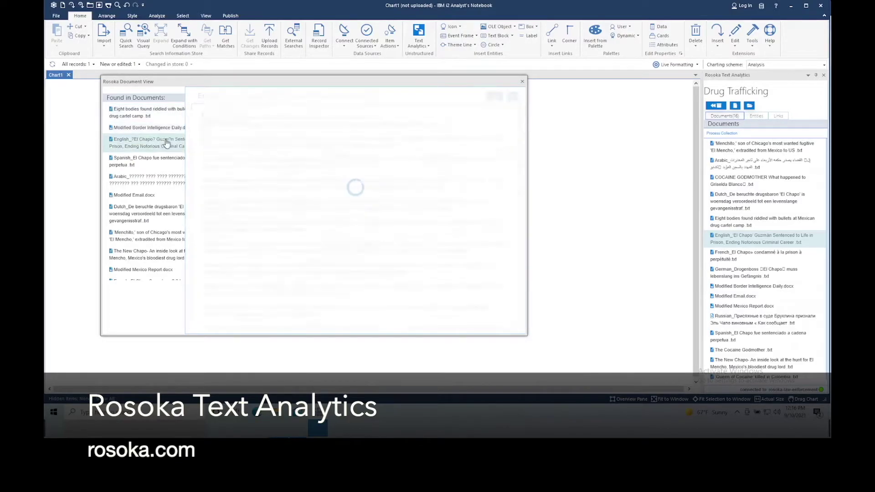
left_click(165, 160)
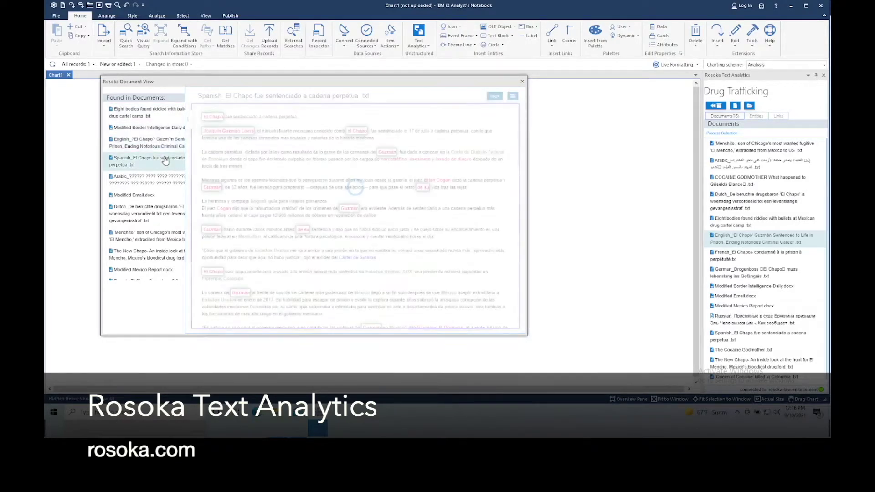
left_click(165, 179)
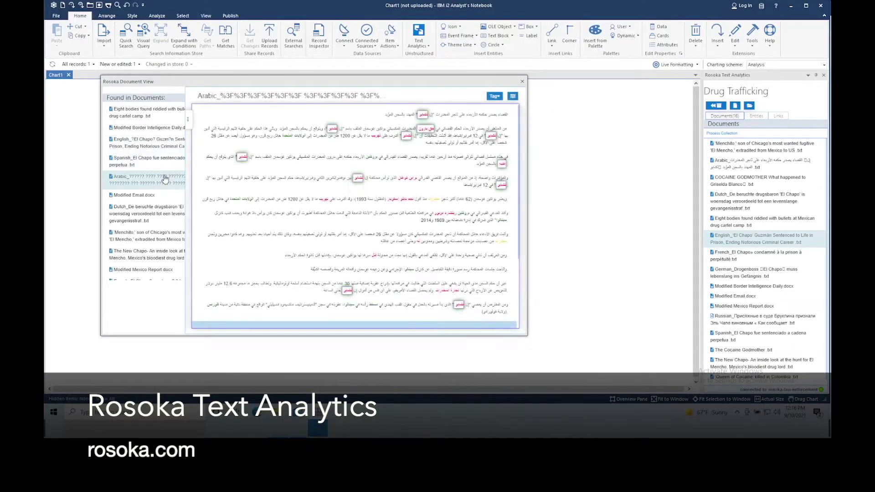
left_click(513, 97)
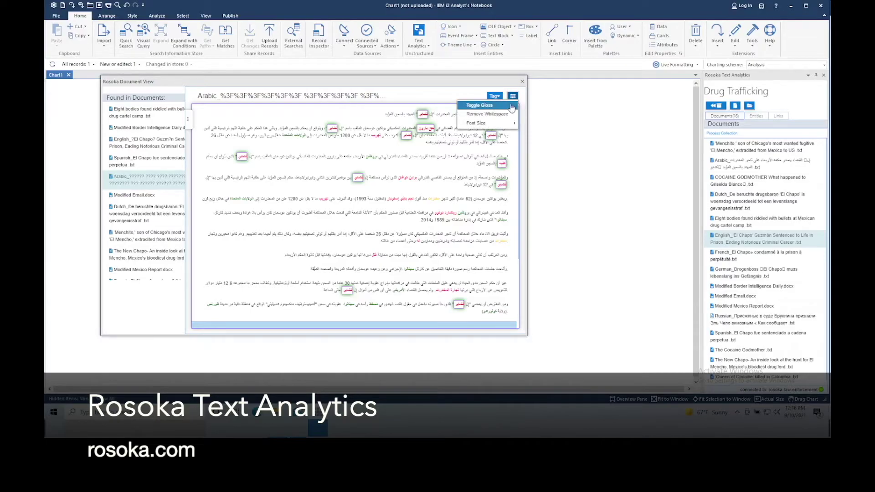
Show the Arabic article as an English gloss, then select Modified Email.docx
left_click(512, 106)
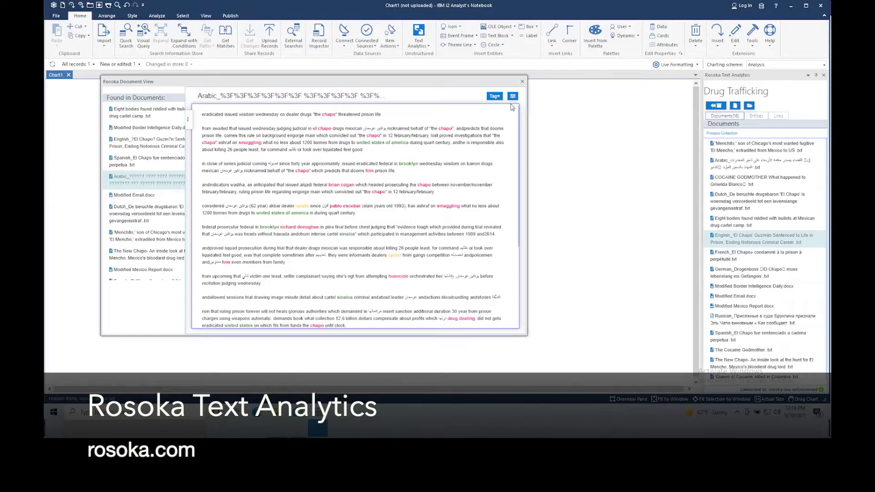
left_click(143, 201)
Open the Modified Mexico Report and start tagging the name 'Palmer, Meredith' as an entity
left_click(143, 212)
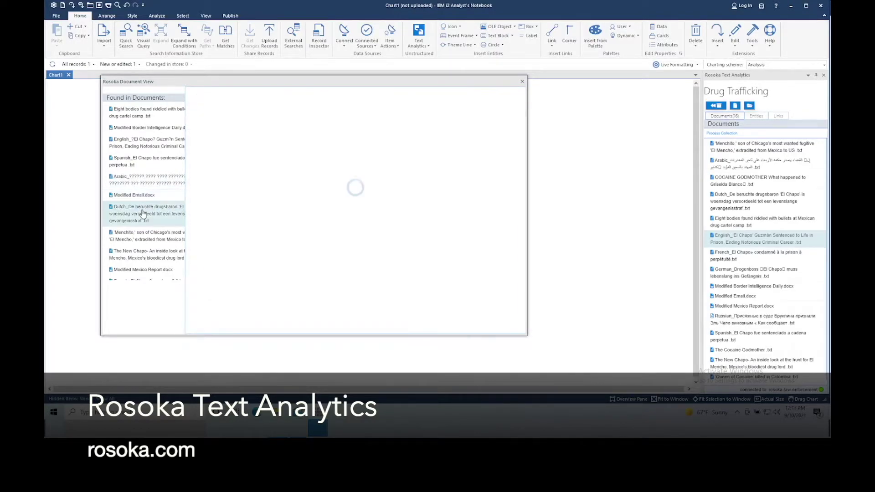
left_click(143, 236)
left_click(142, 270)
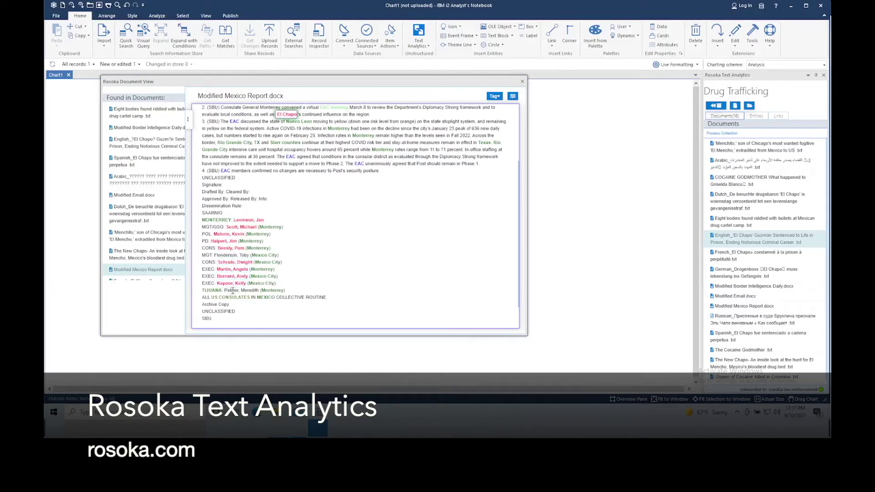
left_click_drag(225, 290, 174, 258)
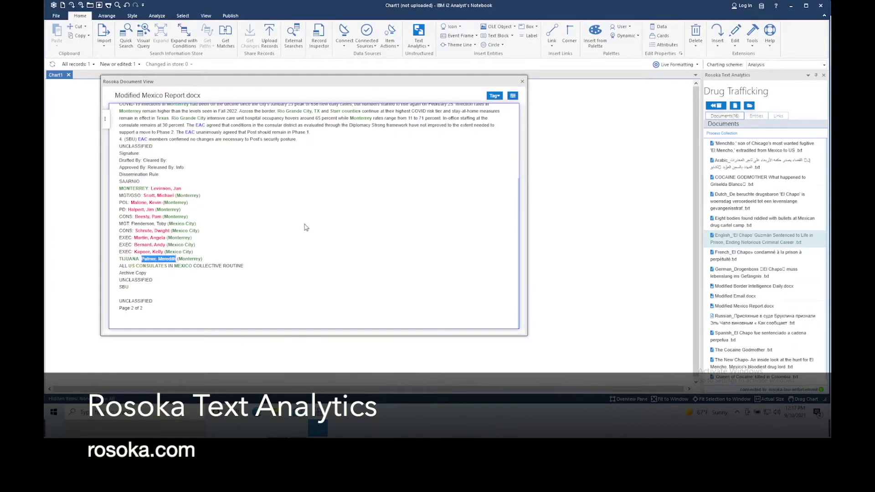
left_click(497, 96)
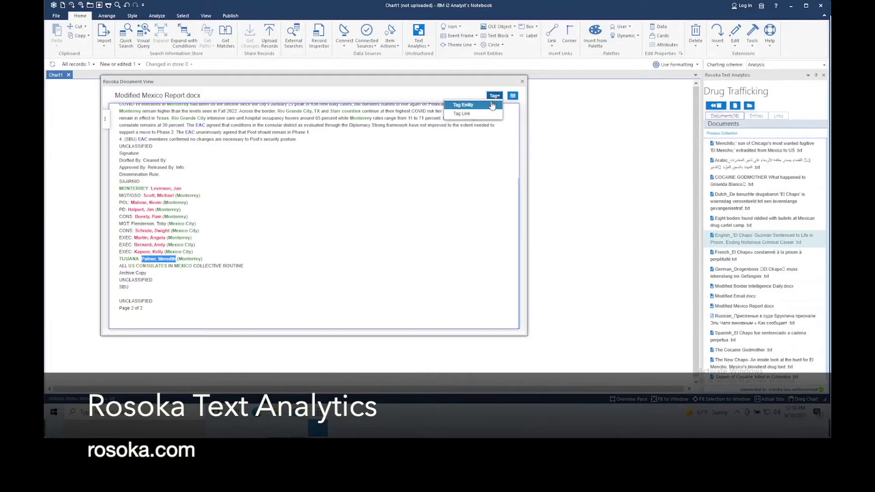
left_click(492, 105)
Set the tag's norm to meredith palmer, its type to Person, and fill the name fields
triple_click(313, 163)
type("mer")
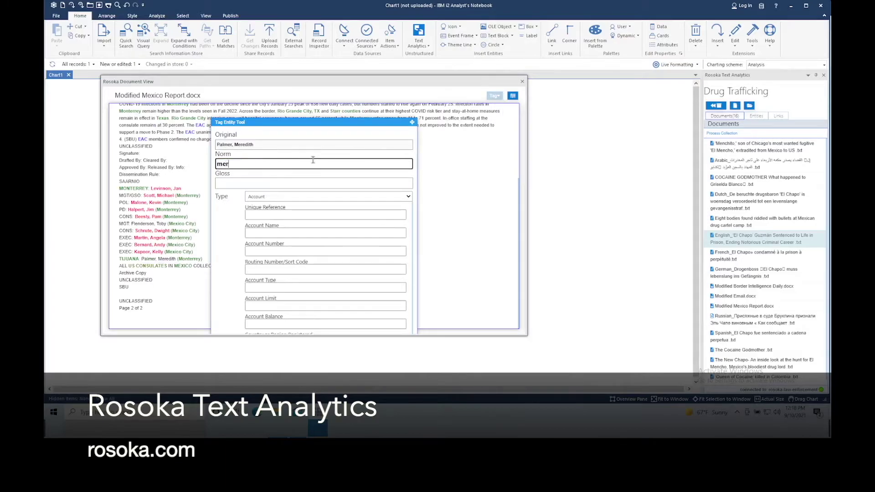
type("edith palmer")
left_click(329, 196)
left_click(319, 335)
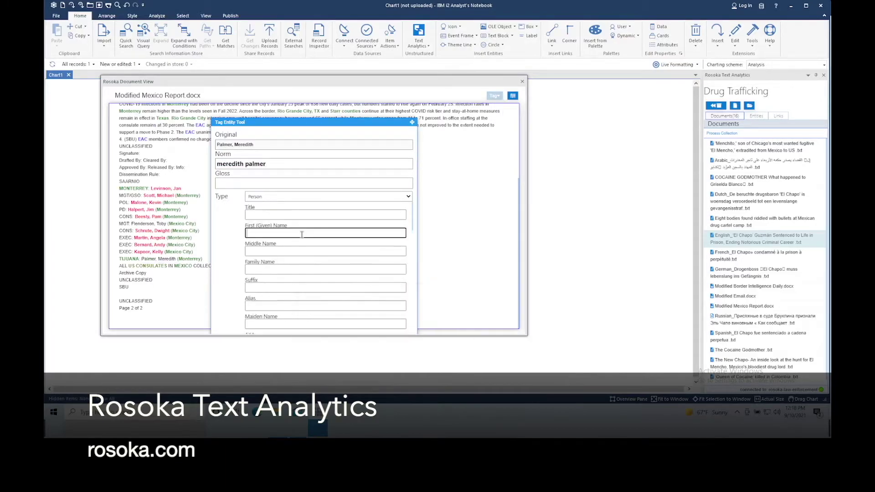
type("ith")
key("Tab")
key("Tab")
type("p")
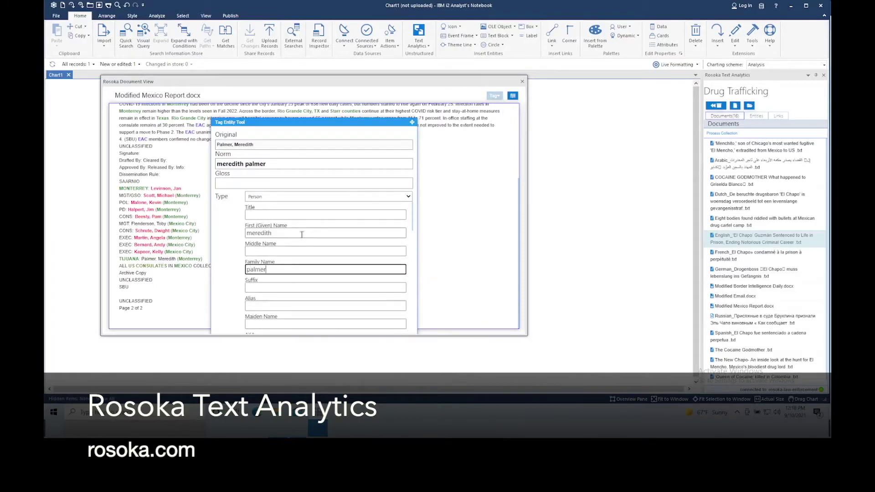
Set the gender to female, save the person tag, and close the document view
scroll(255, 258, "down", 5)
left_click(262, 257)
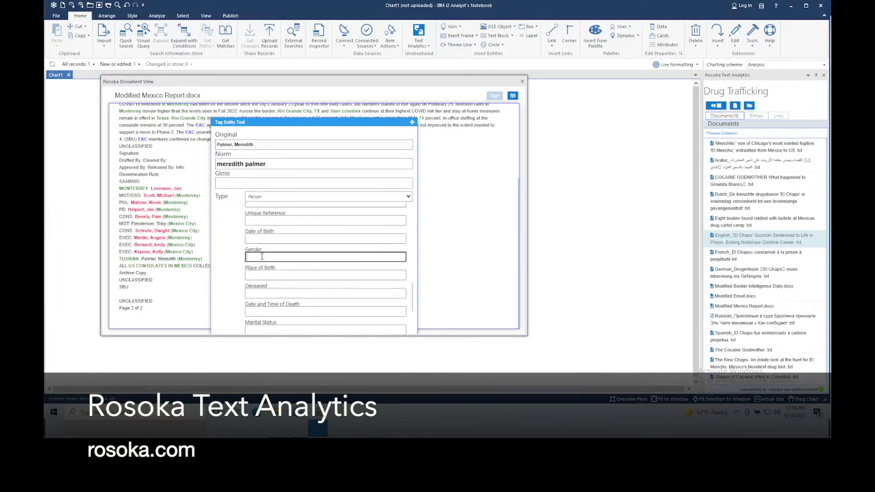
type("female")
scroll(232, 263, "down", 3)
scroll(231, 263, "down", 3)
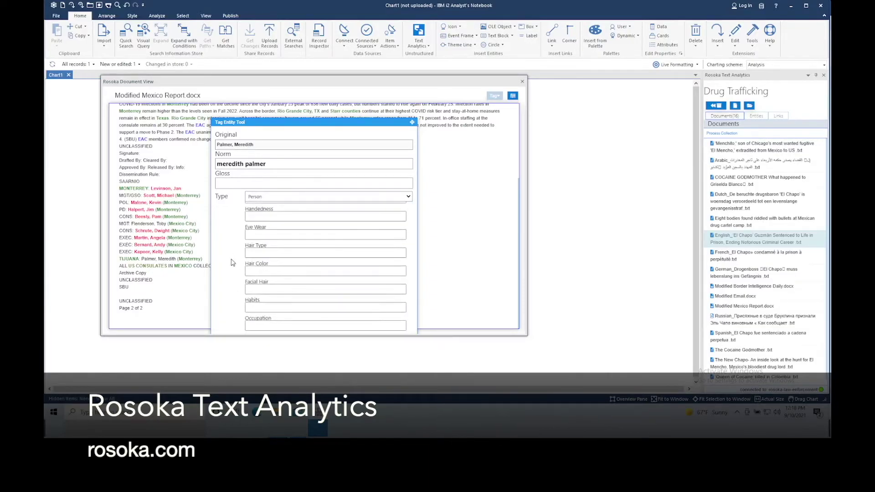
scroll(231, 263, "down", 3)
left_click(396, 325)
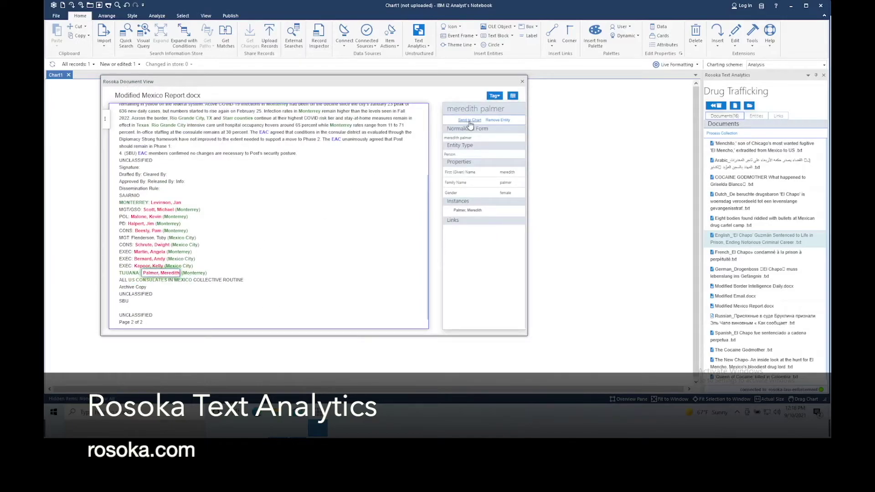
left_click(522, 82)
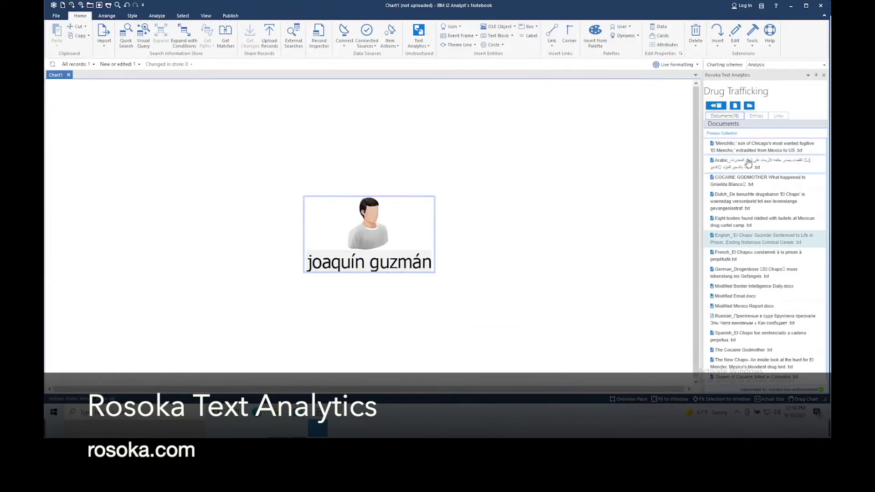
Browse the Rosoka panel's organization entities and AddressToProperty links
left_click(757, 115)
left_click(708, 177)
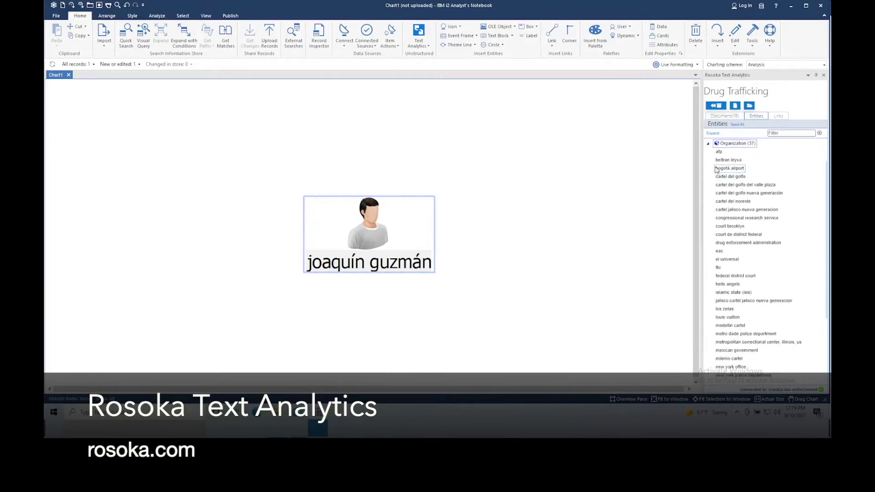
left_click(778, 116)
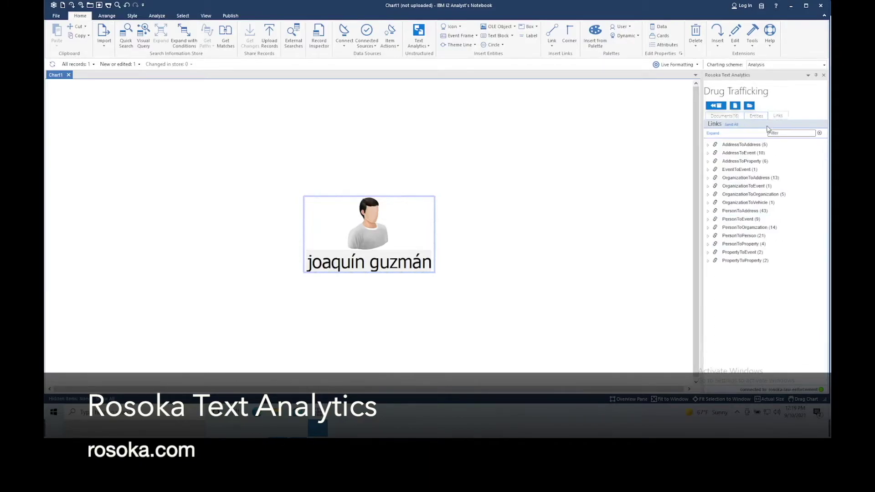
left_click(708, 161)
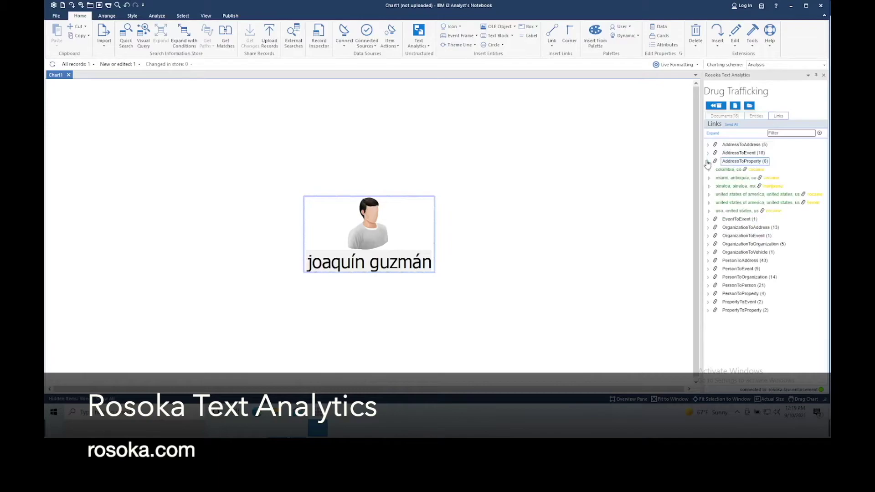
left_click(782, 133)
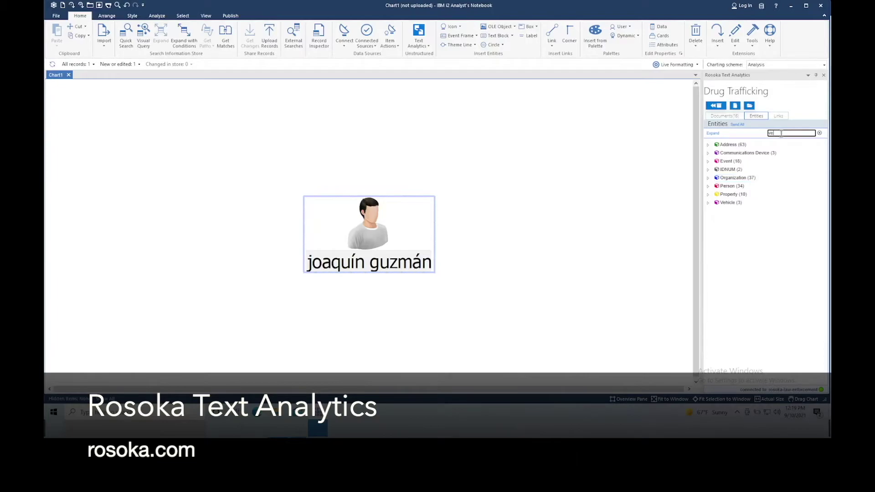
type("lez")
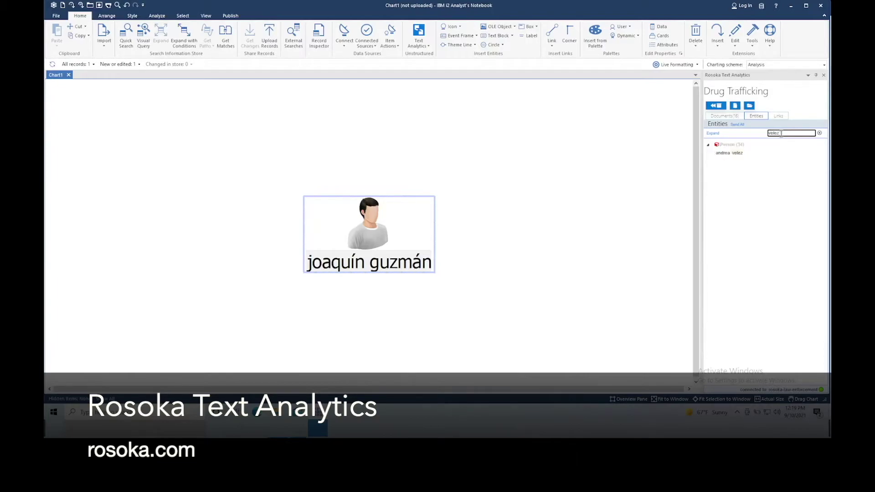
right_click(737, 154)
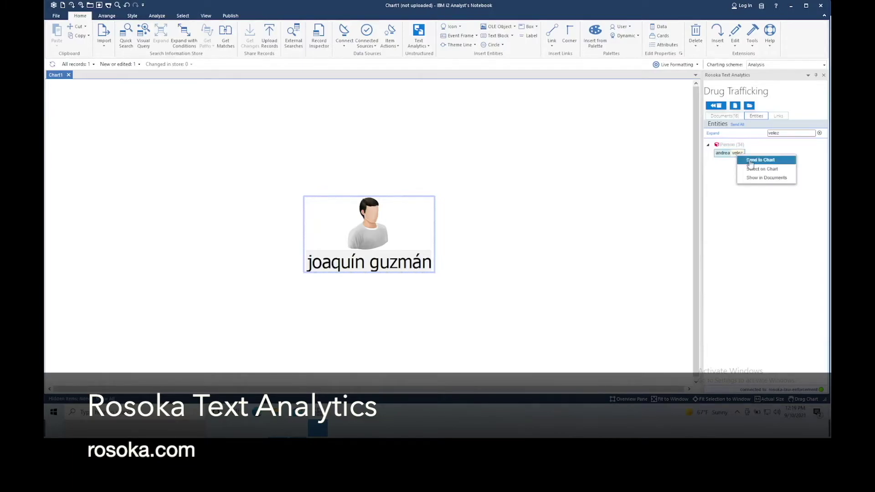
left_click(752, 160)
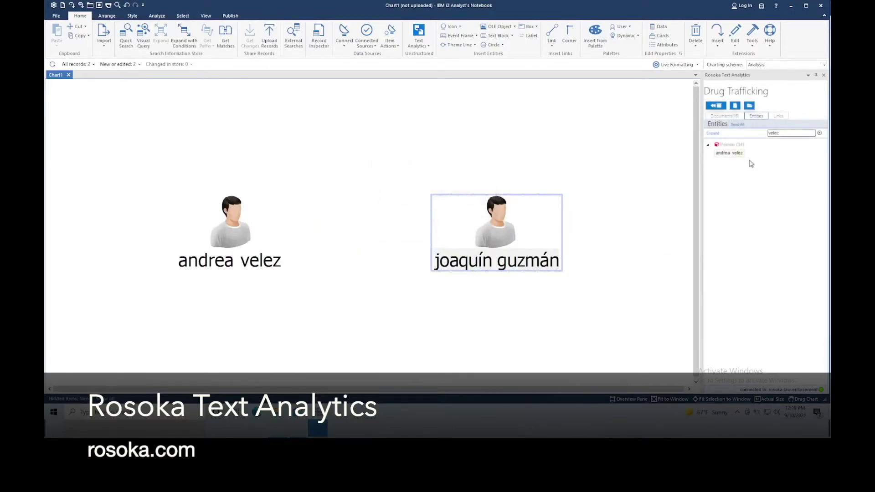
right_click(229, 230)
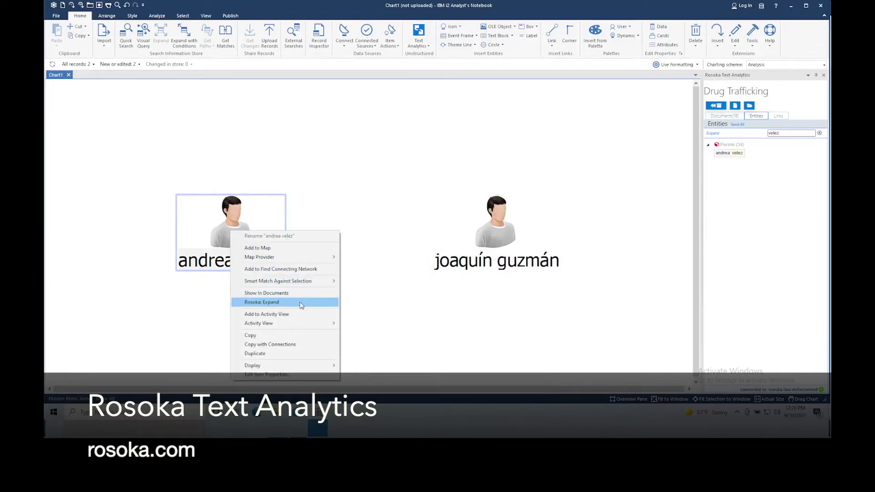
left_click(301, 303)
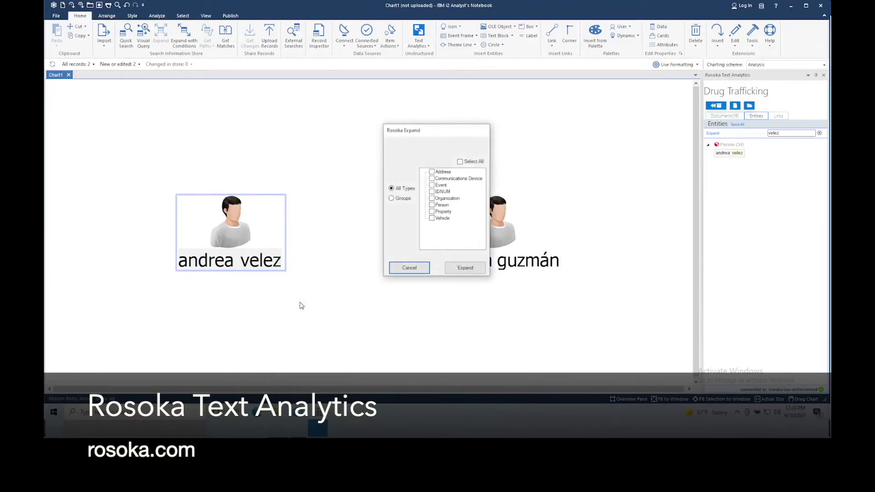
left_click(461, 162)
left_click(466, 268)
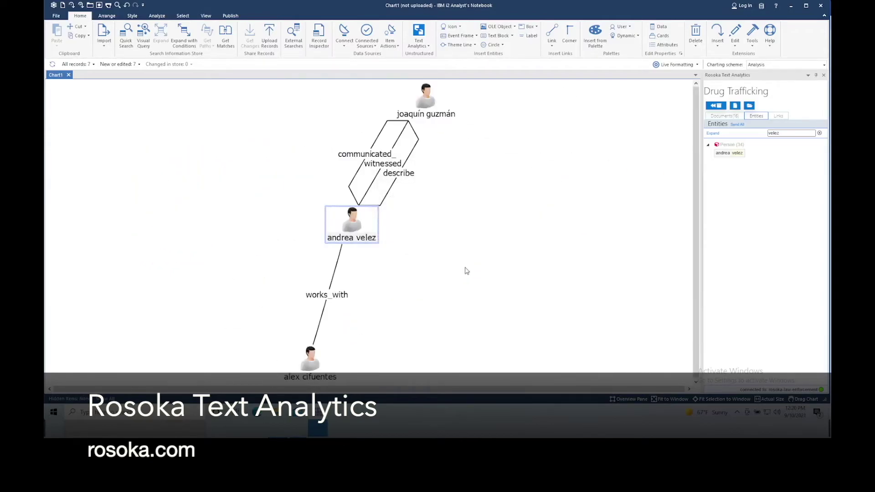
Show the source passage behind the describe link, then close the document view
left_click(396, 177)
right_click(396, 177)
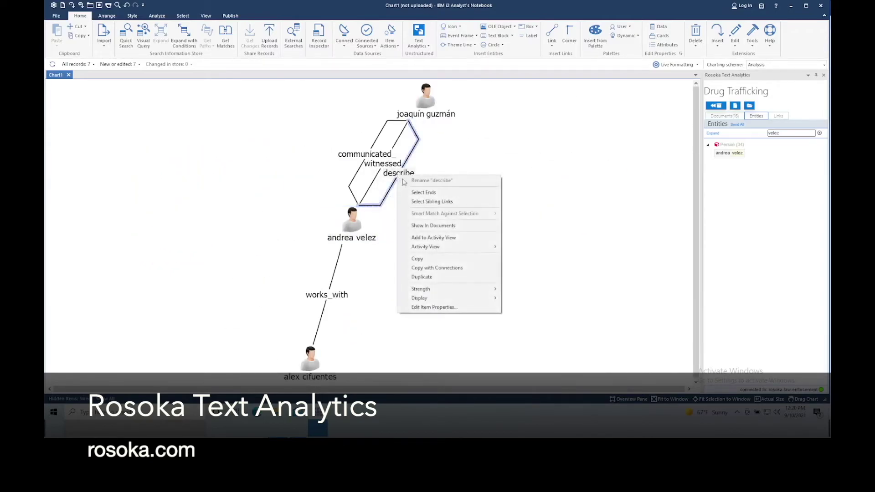
left_click(482, 230)
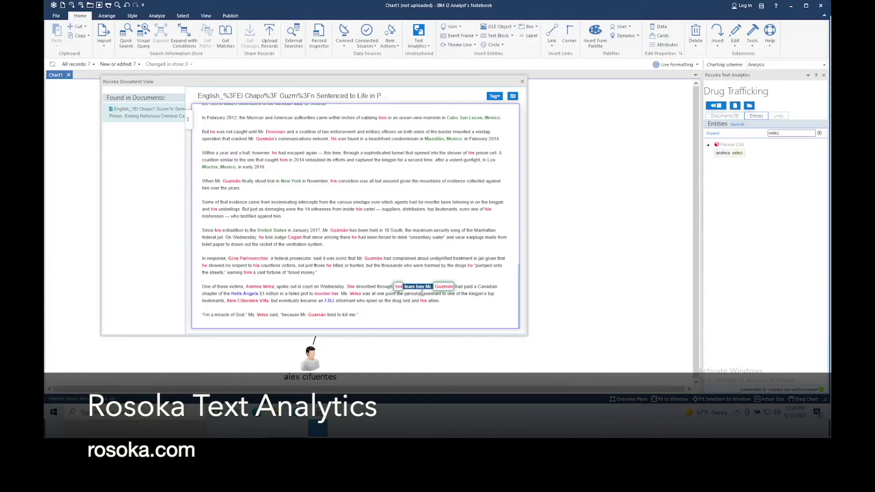
key("Escape")
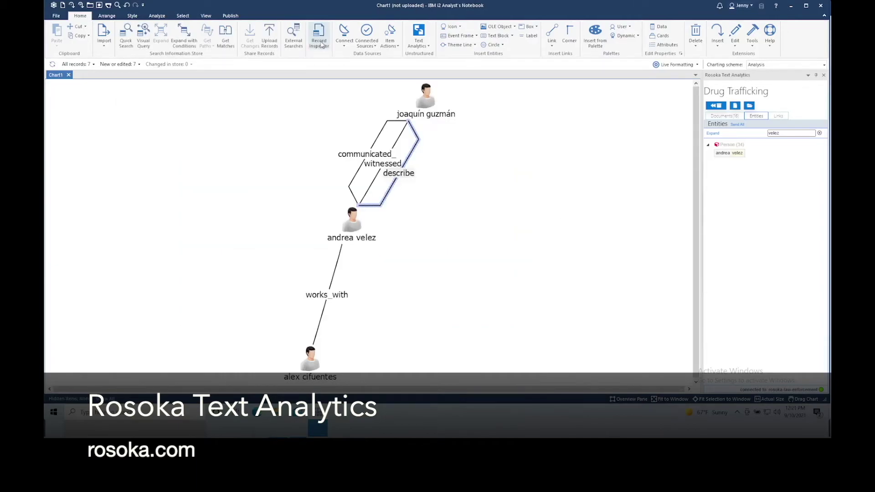
Upload the chart's records to the Information Store from the Record Inspector
left_click(320, 42)
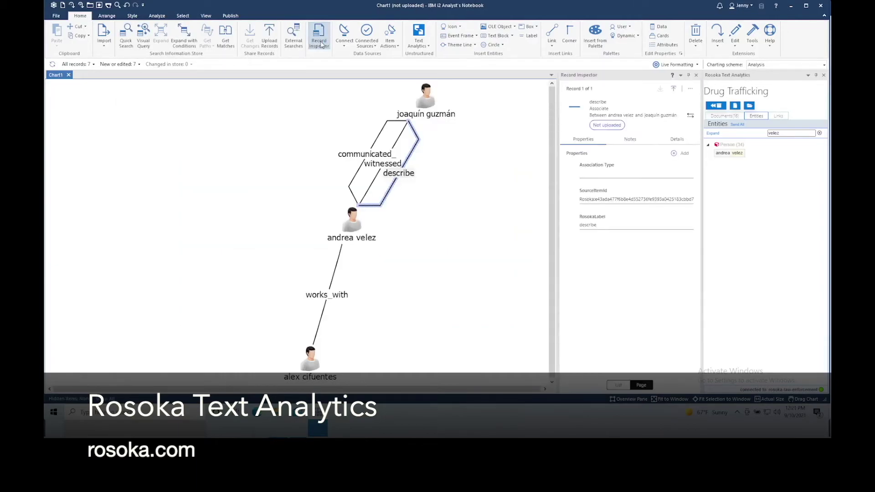
left_click(674, 89)
left_click(526, 318)
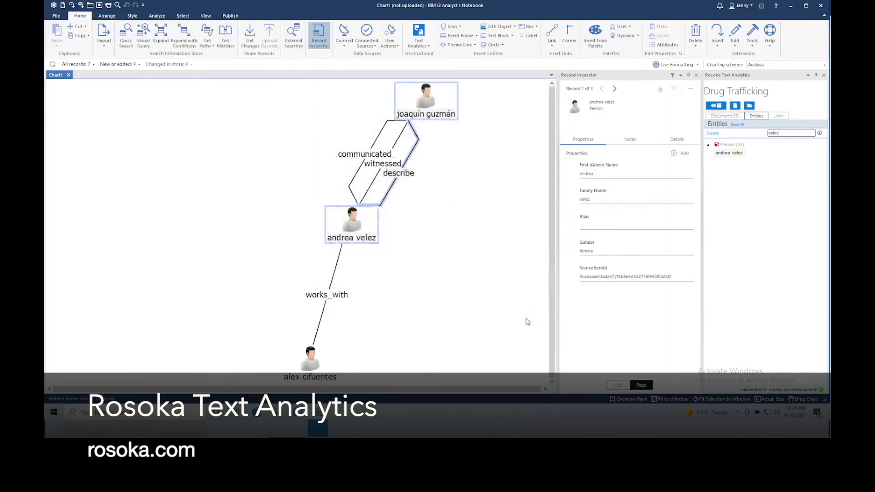
Quick-search the Information Store for 'velez'
left_click(126, 35)
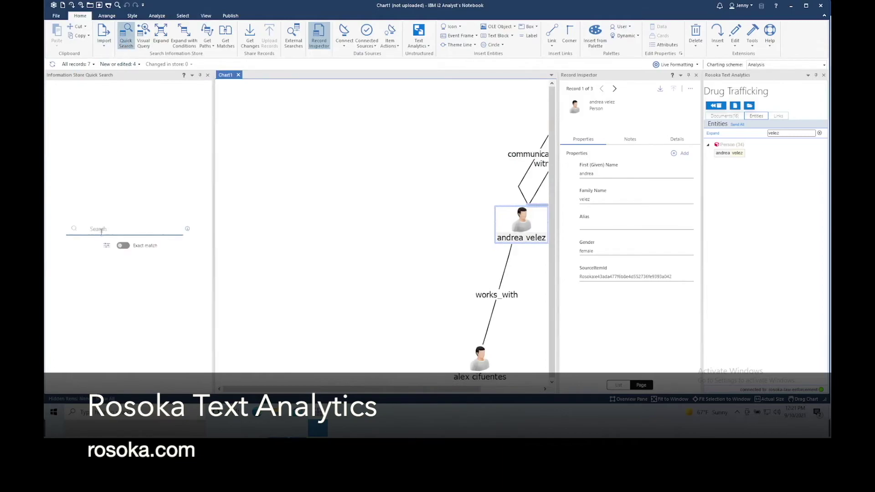
type("velez")
key("Return")
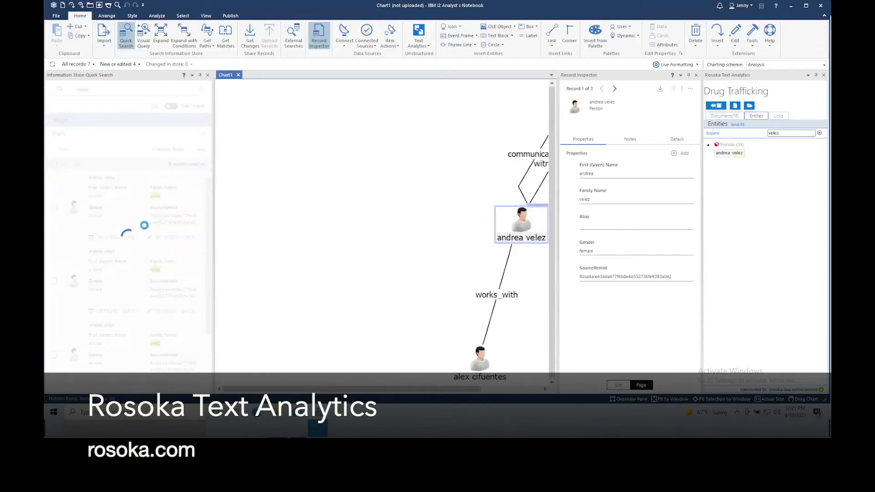
left_click(291, 38)
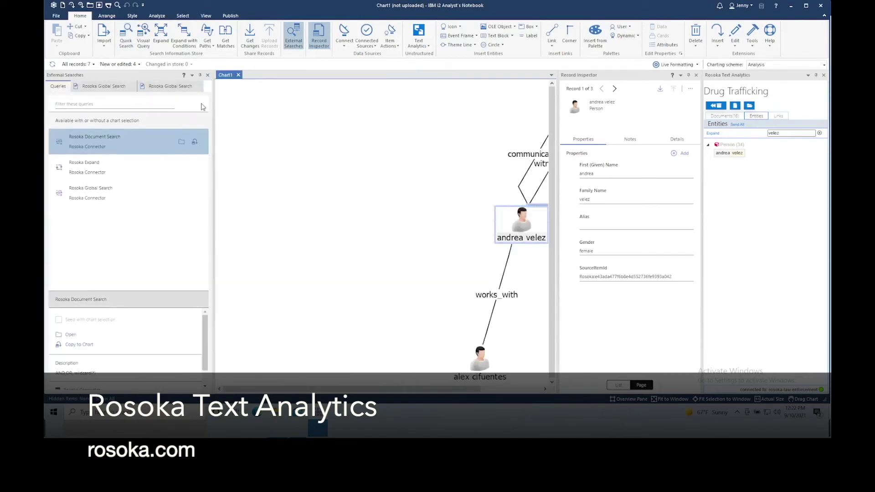
Run a Rosoka Global Search, copy the Cabo San Lucas address result to the chart, and add it to the map
left_click(196, 195)
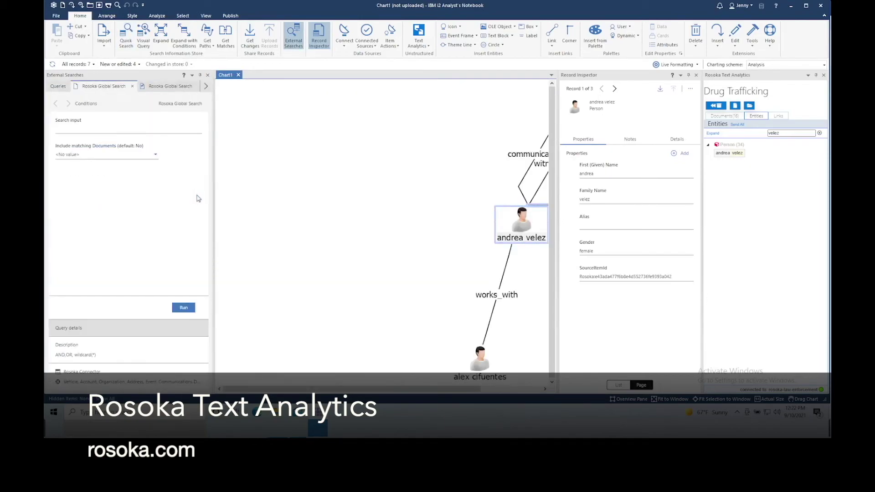
left_click(131, 129)
key("Return")
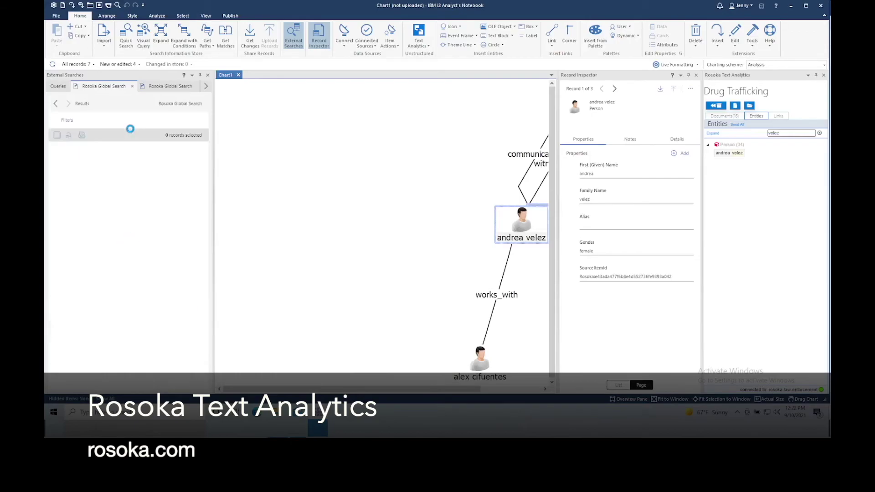
left_click(68, 136)
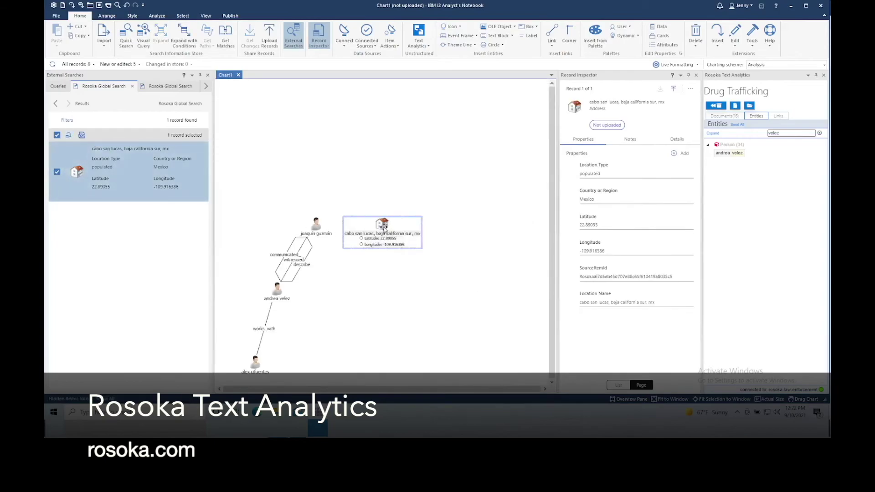
right_click(384, 226)
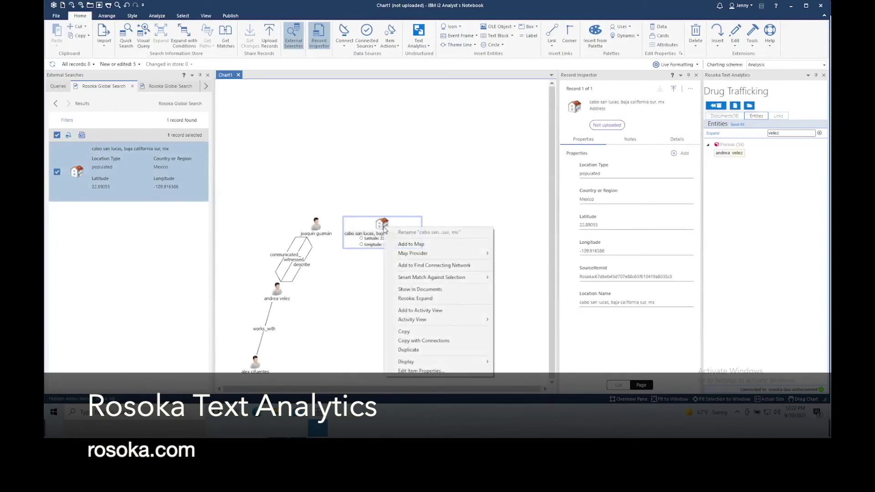
left_click(424, 245)
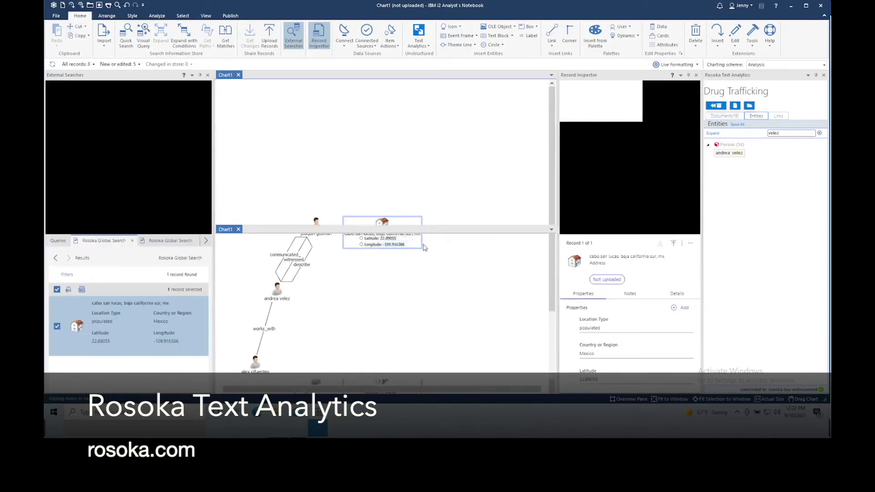